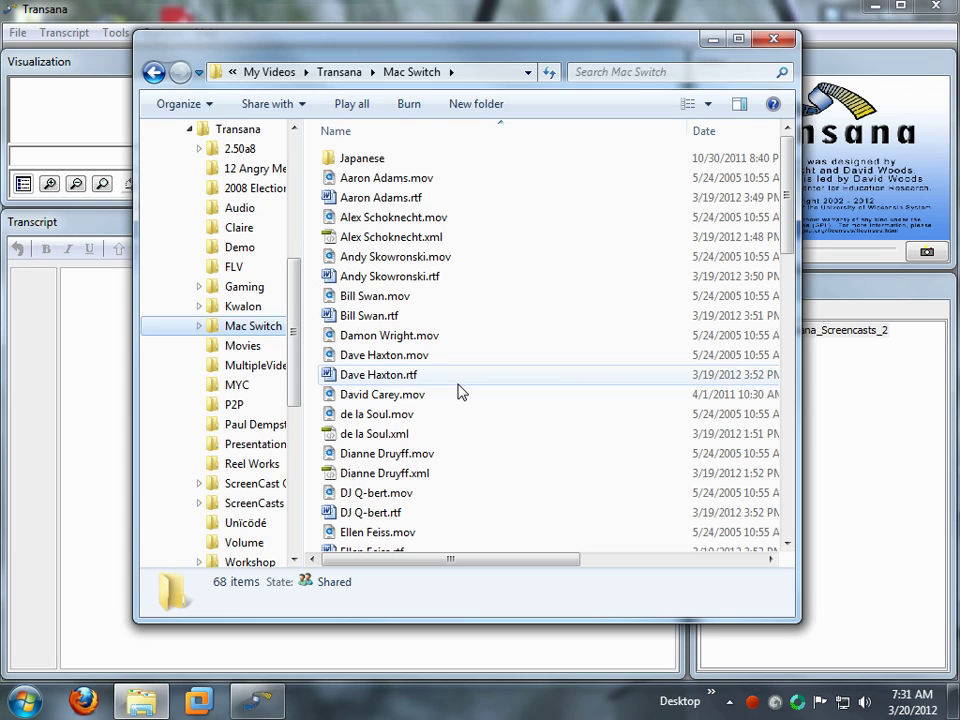
# Step: Switch to Transana and add a series with the ID "Mac Switch" to the database
pyautogui.hotkey('alt', 'Tab')
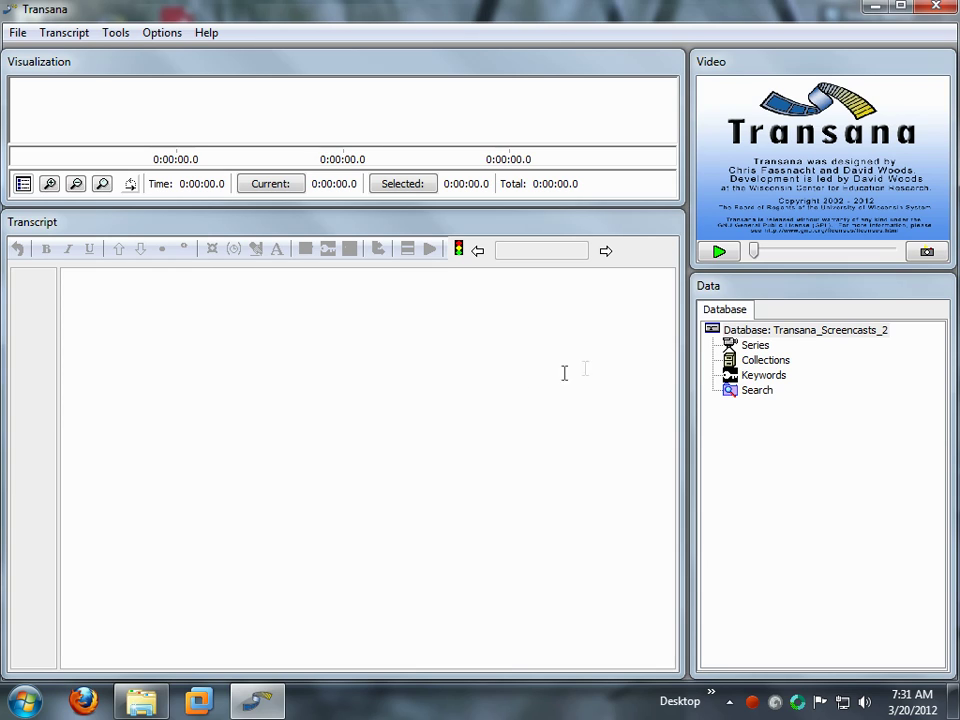
pyautogui.rightClick(752, 348)
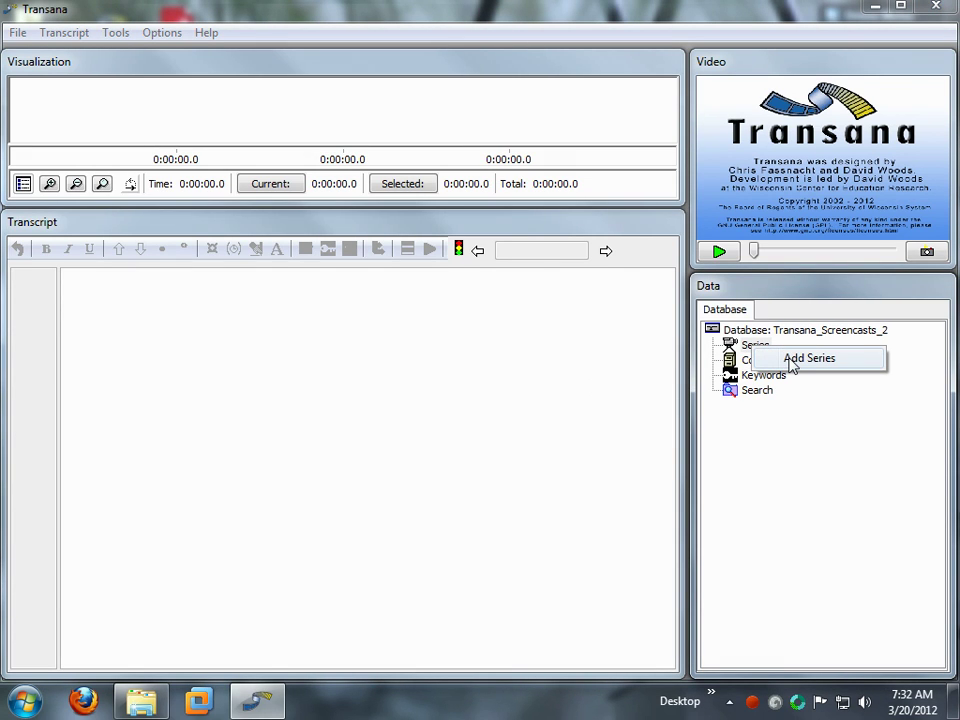
pyautogui.click(792, 366)
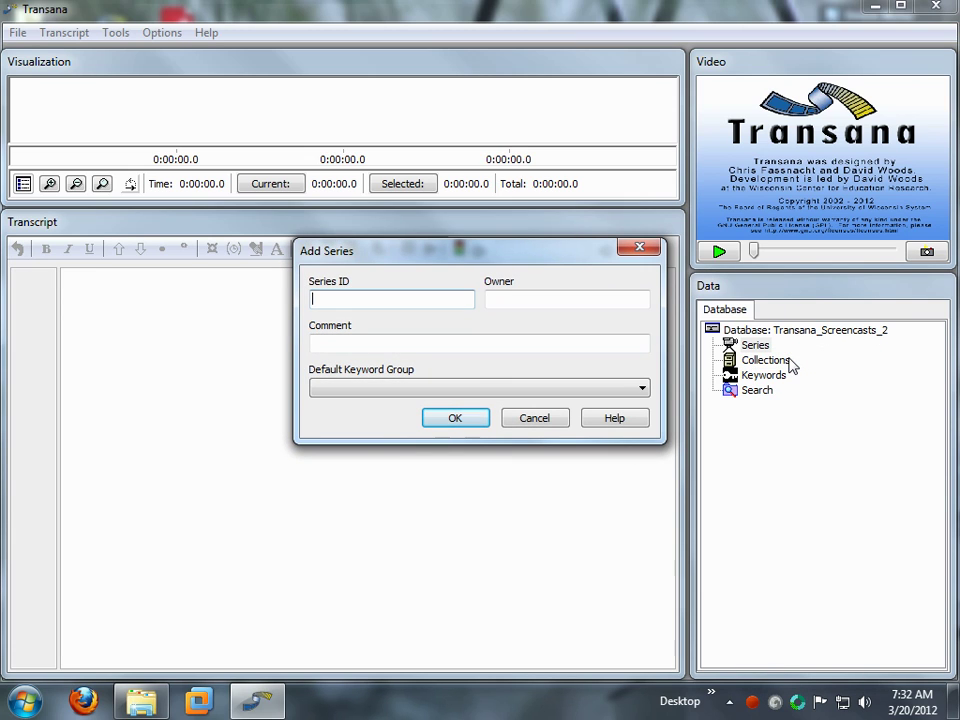
pyautogui.write('Mac Switch')
pyautogui.press('Return')
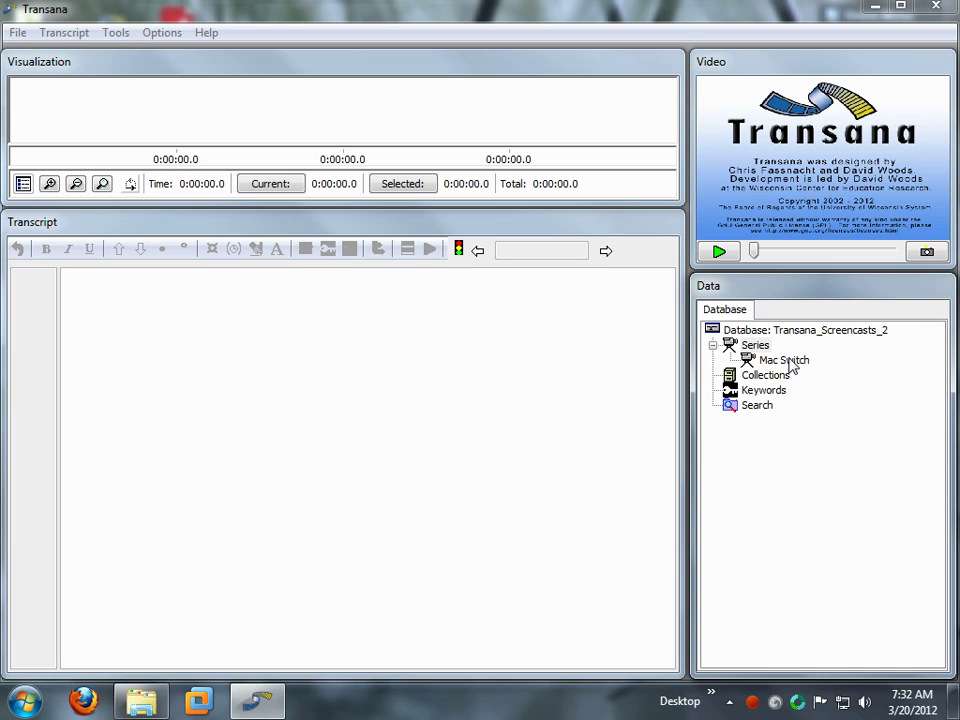
# Step: Start batch episode creation for the Mac Switch series and load the media files from the My Videos > Transana > Mac Switch directory
pyautogui.rightClick(793, 365)
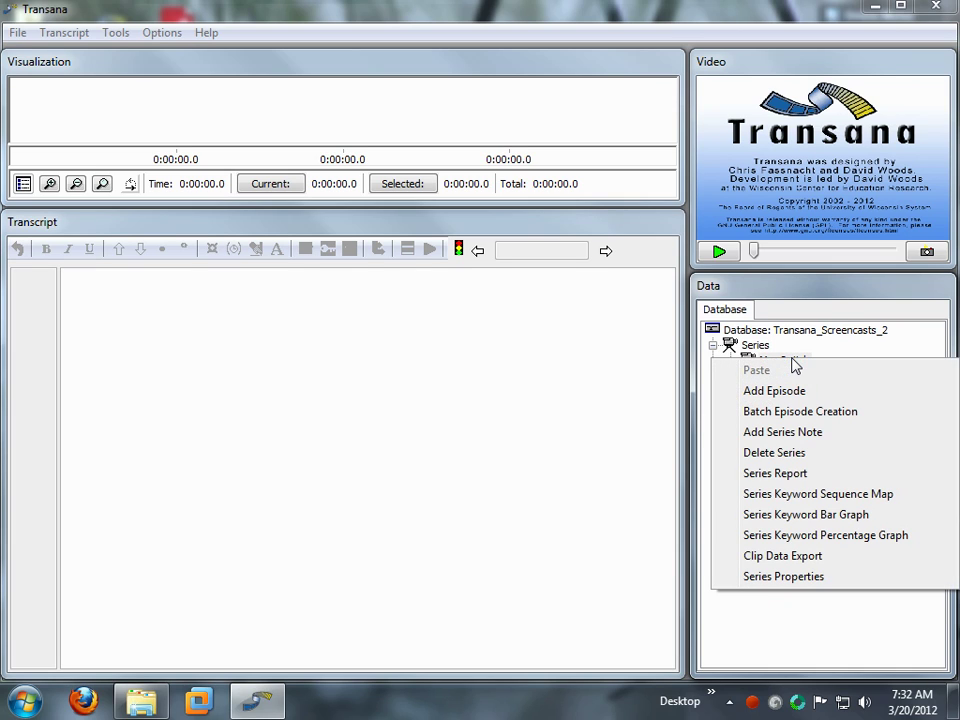
pyautogui.click(800, 413)
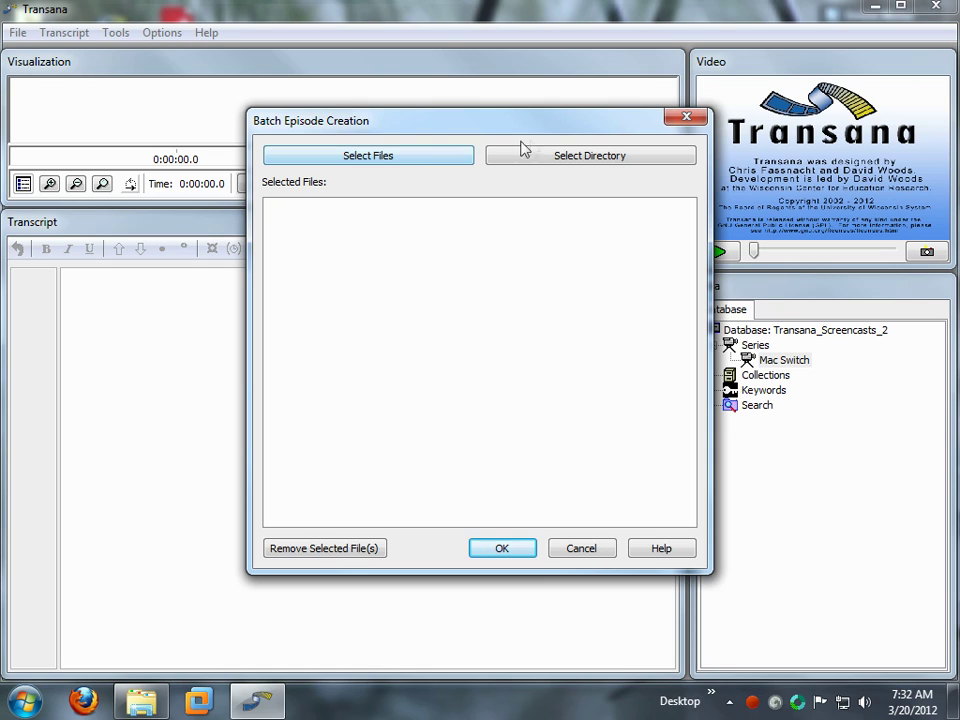
pyautogui.click(593, 163)
pyautogui.moveTo(578, 203); pyautogui.dragTo(434, 66)
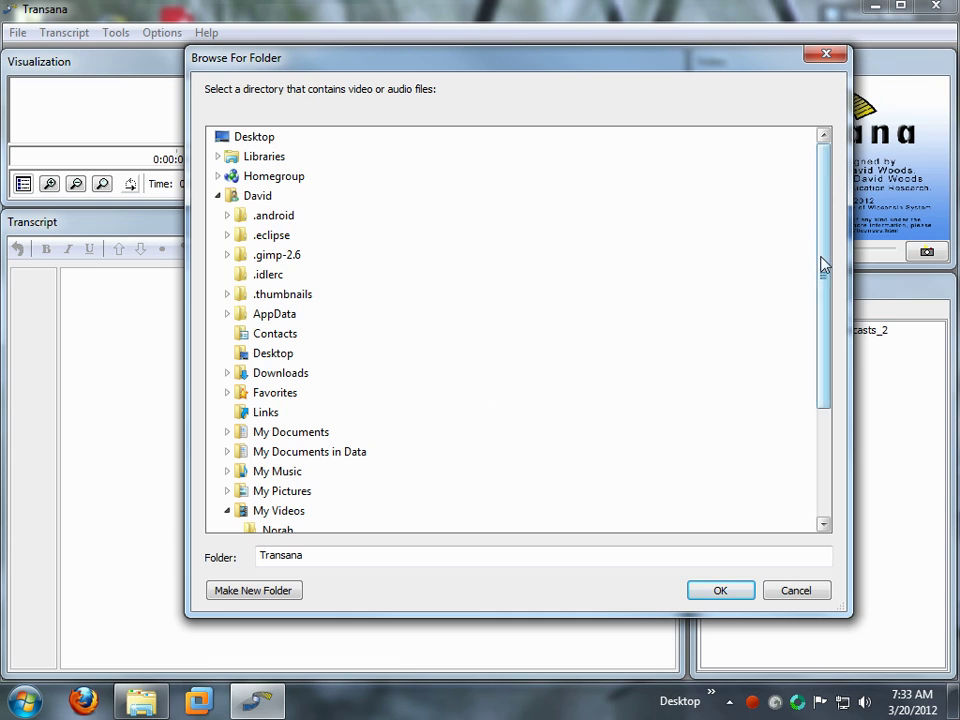
pyautogui.scroll(-3, 828, 432)
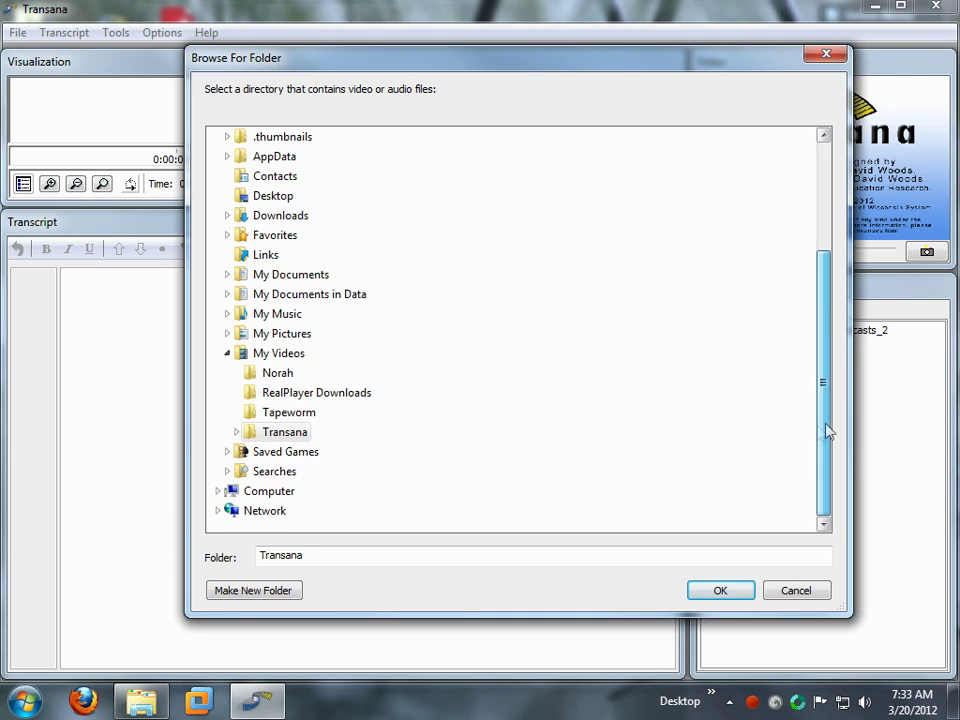
pyautogui.click(237, 432)
pyautogui.scroll(-8, 435, 450)
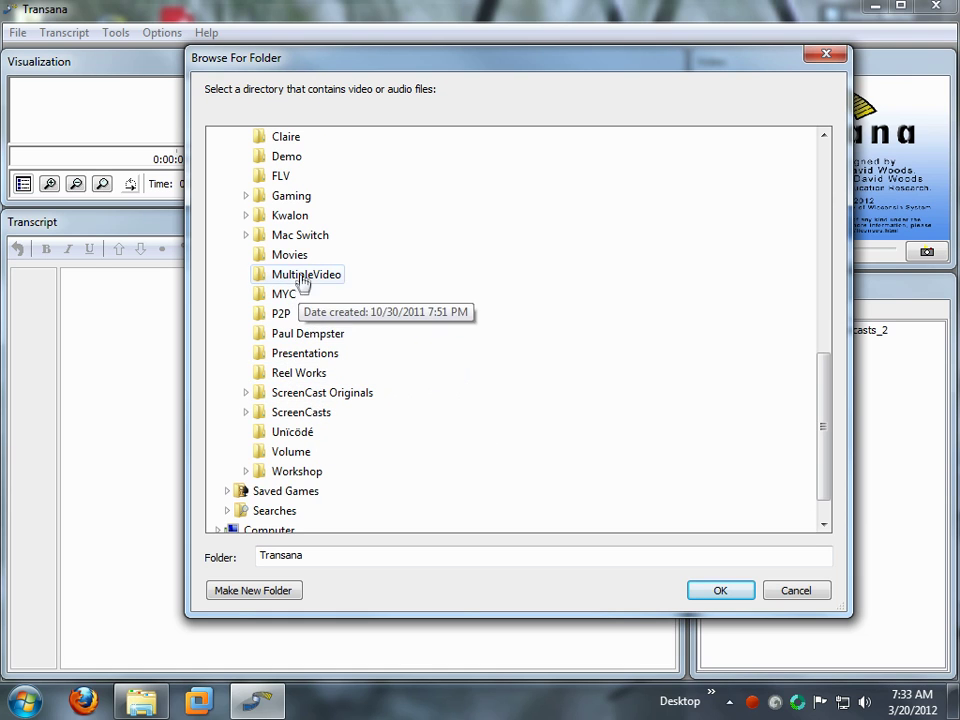
pyautogui.click(297, 238)
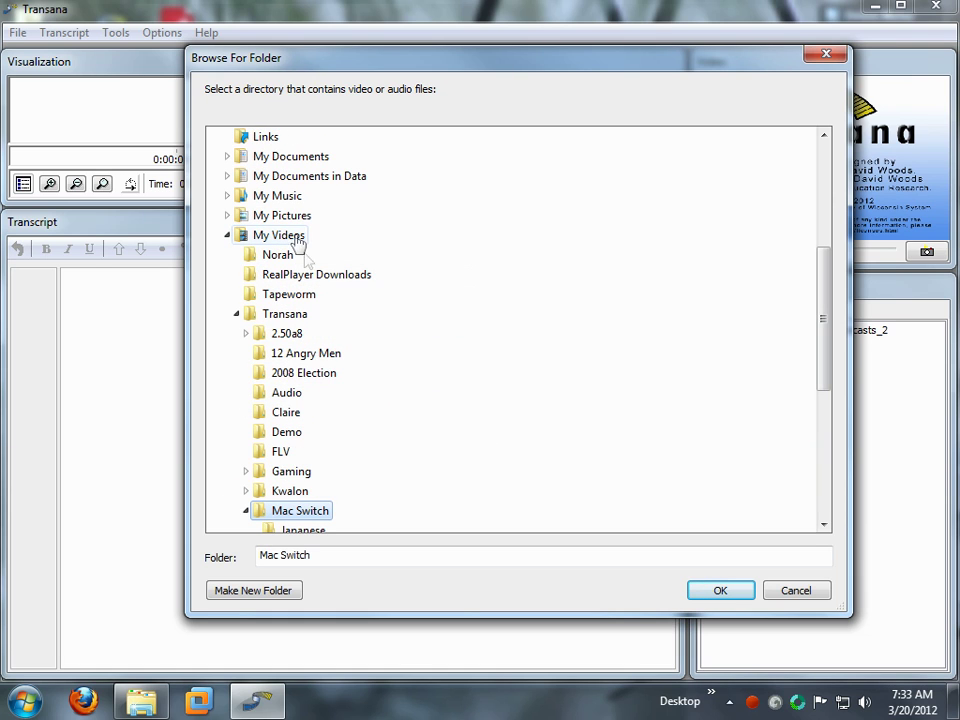
pyautogui.click(720, 592)
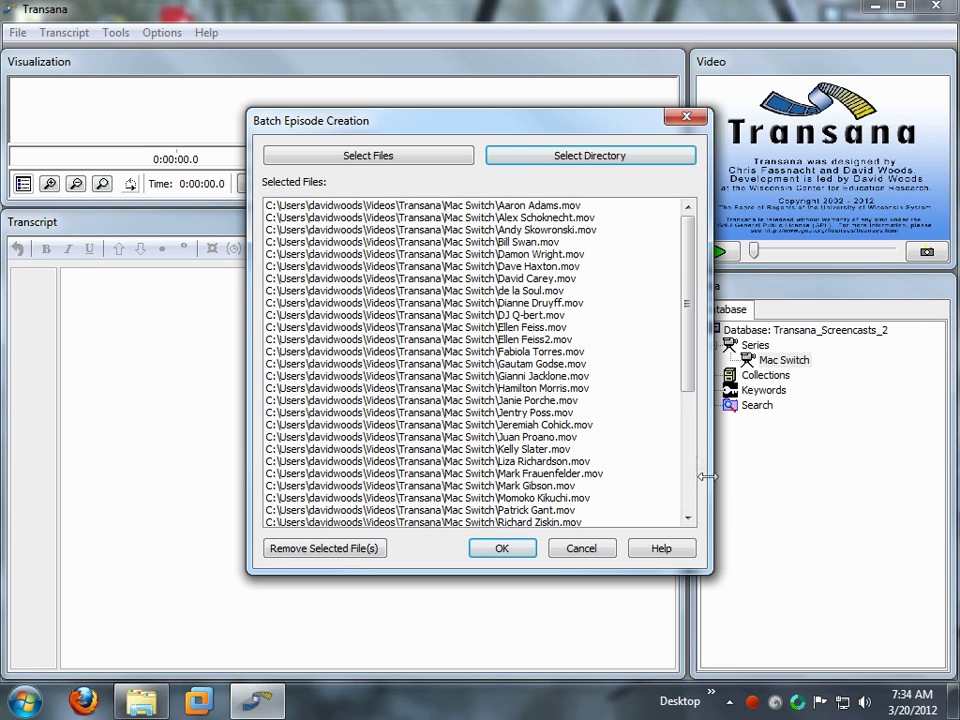
# Step: Remove "Will Ferrell - Parfait.mov" from the files selected for batch episode creation
pyautogui.moveTo(686, 250); pyautogui.dragTo(688, 381)
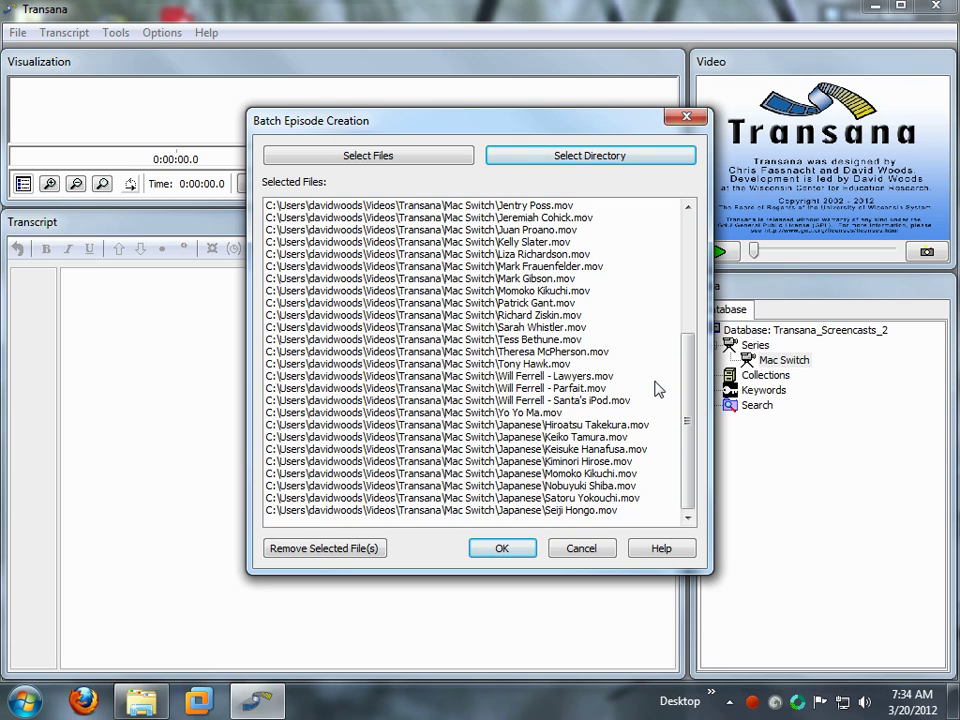
pyautogui.click(566, 392)
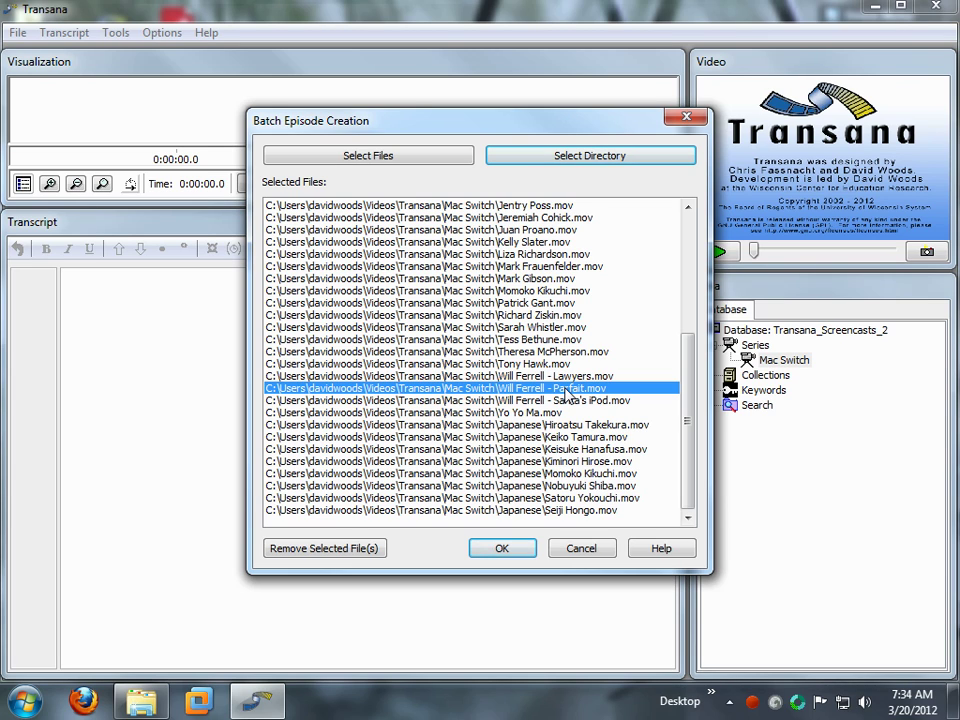
pyautogui.click(333, 560)
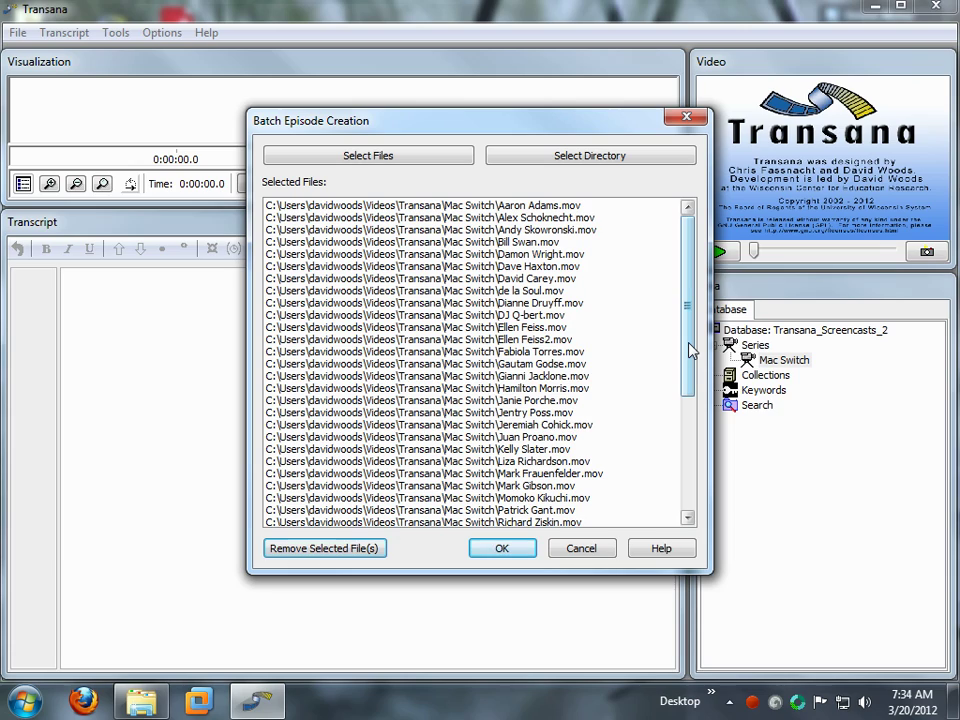
# Step: Remove all eight files of the Japanese subfolder from the selected files and create the episodes from the remaining ones
pyautogui.moveTo(690, 348); pyautogui.dragTo(693, 467)
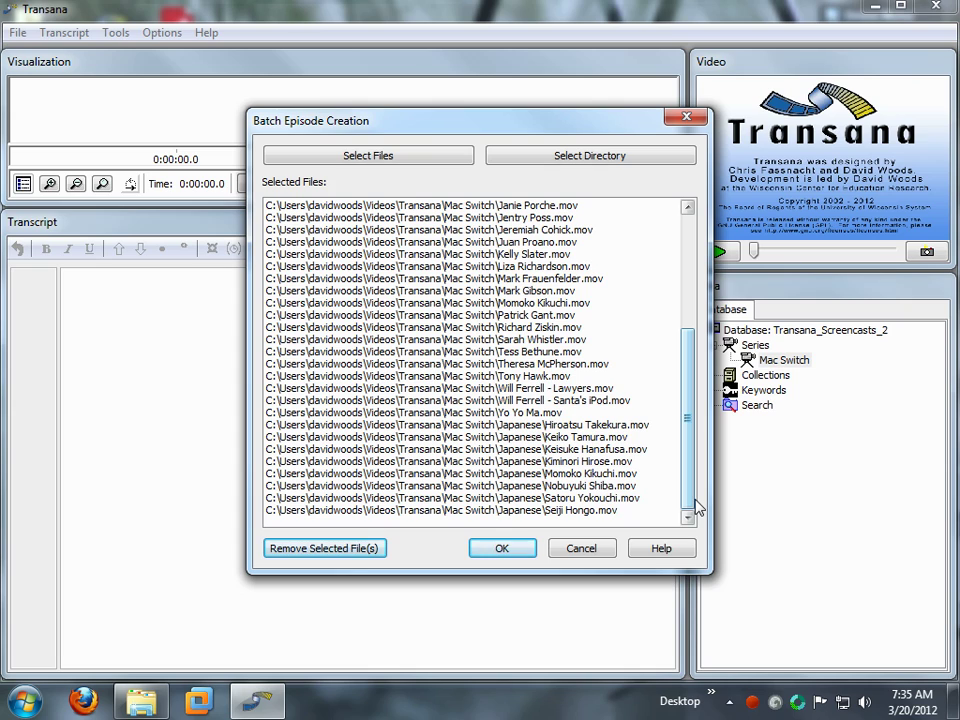
pyautogui.click(598, 426)
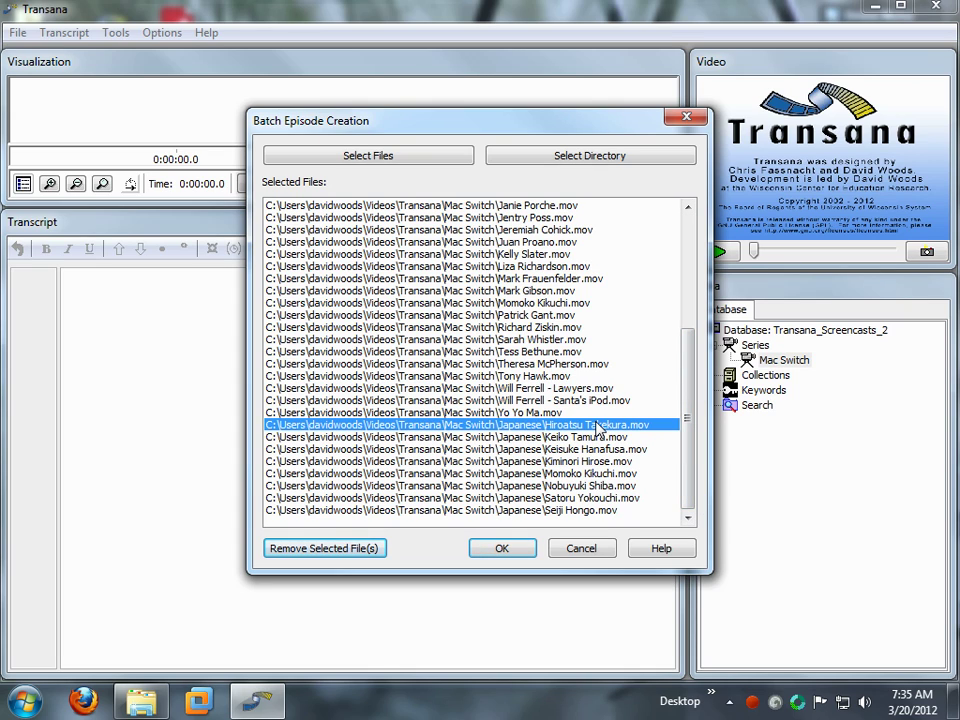
pyautogui.keyDown('ctrl'); pyautogui.click(596, 511); pyautogui.keyUp('ctrl')
pyautogui.keyDown('ctrl'); pyautogui.click(585, 498); pyautogui.keyUp('ctrl')
pyautogui.keyDown('ctrl'); pyautogui.click(568, 486); pyautogui.keyUp('ctrl')
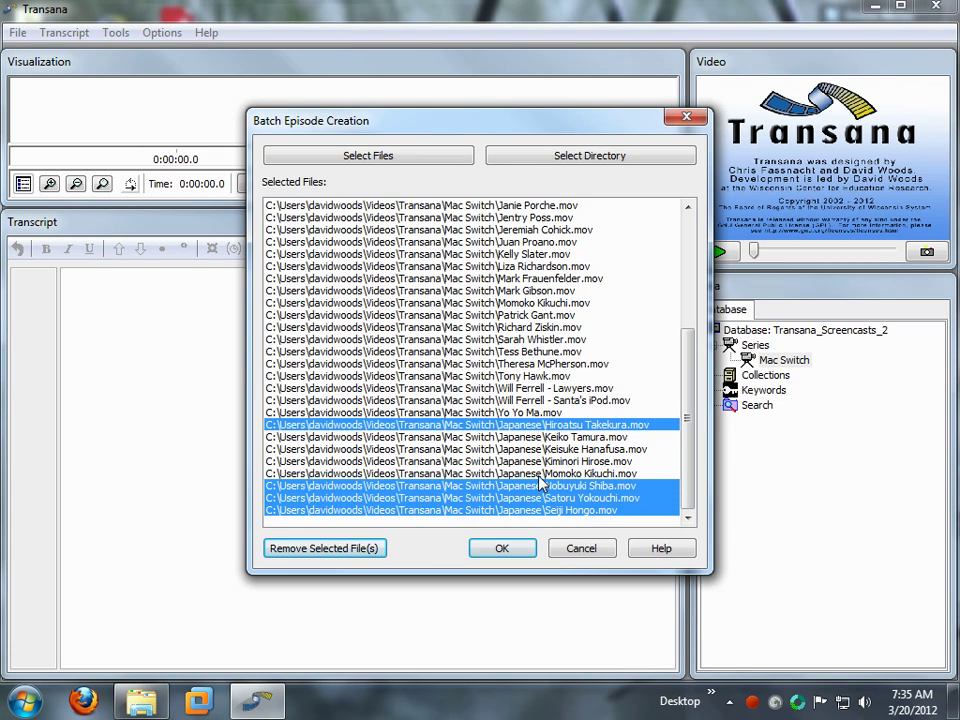
pyautogui.keyDown('ctrl'); pyautogui.click(550, 473); pyautogui.keyUp('ctrl')
pyautogui.keyDown('ctrl'); pyautogui.click(545, 461); pyautogui.keyUp('ctrl')
pyautogui.keyDown('ctrl'); pyautogui.click(543, 449); pyautogui.keyUp('ctrl')
pyautogui.keyDown('ctrl'); pyautogui.click(542, 437); pyautogui.keyUp('ctrl')
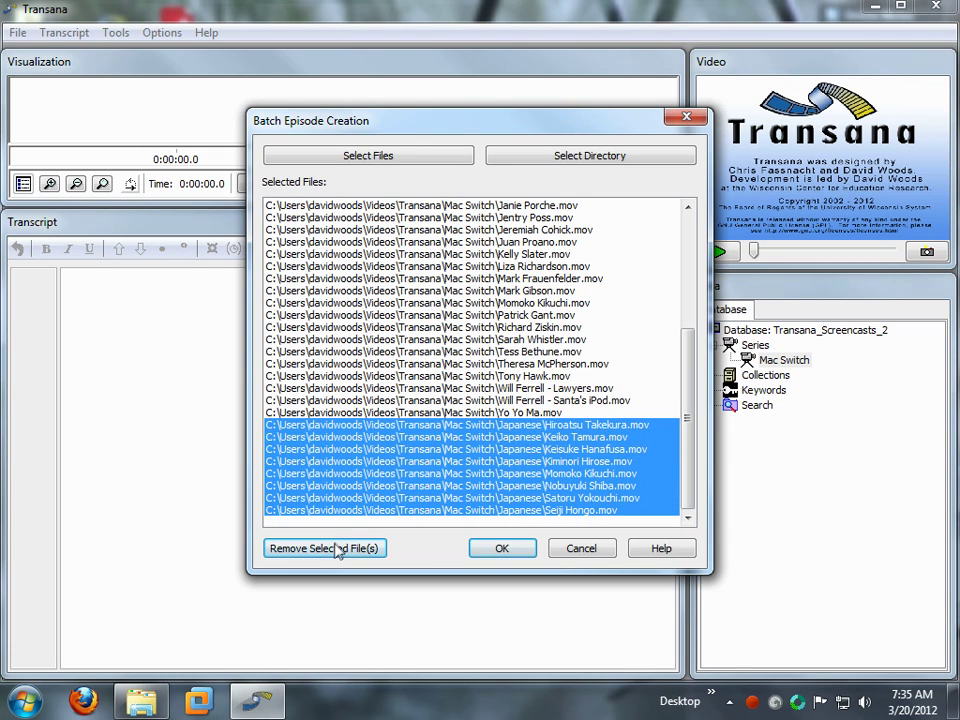
pyautogui.click(337, 549)
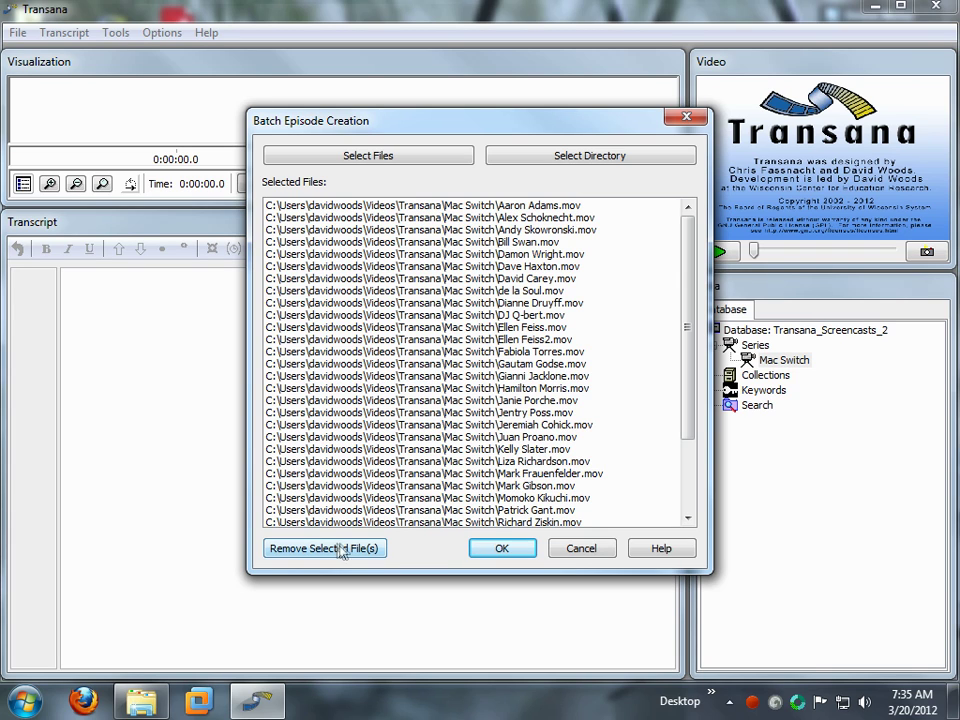
pyautogui.click(502, 549)
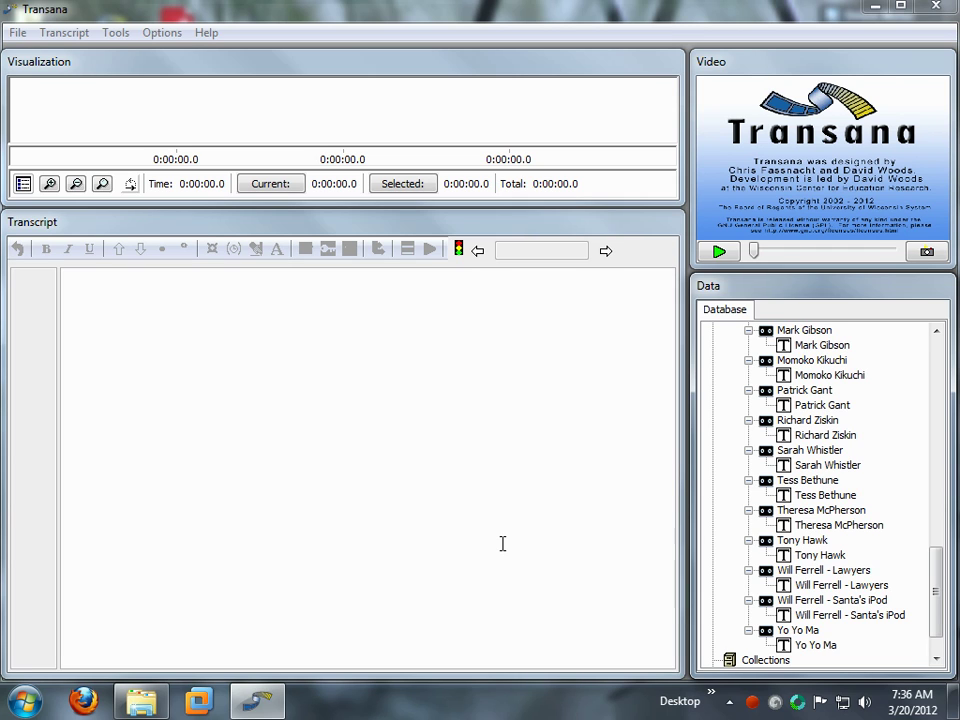
# Step: Open the transcript of the fourth episode in the Mac Switch series and read through its imported text
pyautogui.moveTo(937, 581); pyautogui.dragTo(940, 399)
pyautogui.doubleClick(815, 391)
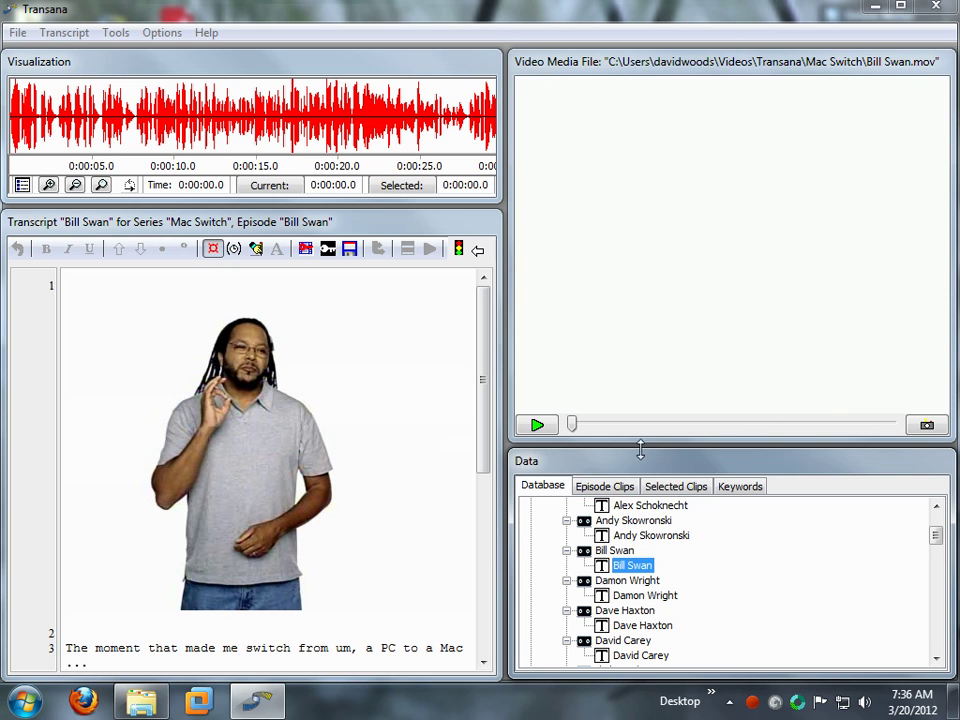
pyautogui.moveTo(489, 381); pyautogui.dragTo(499, 494)
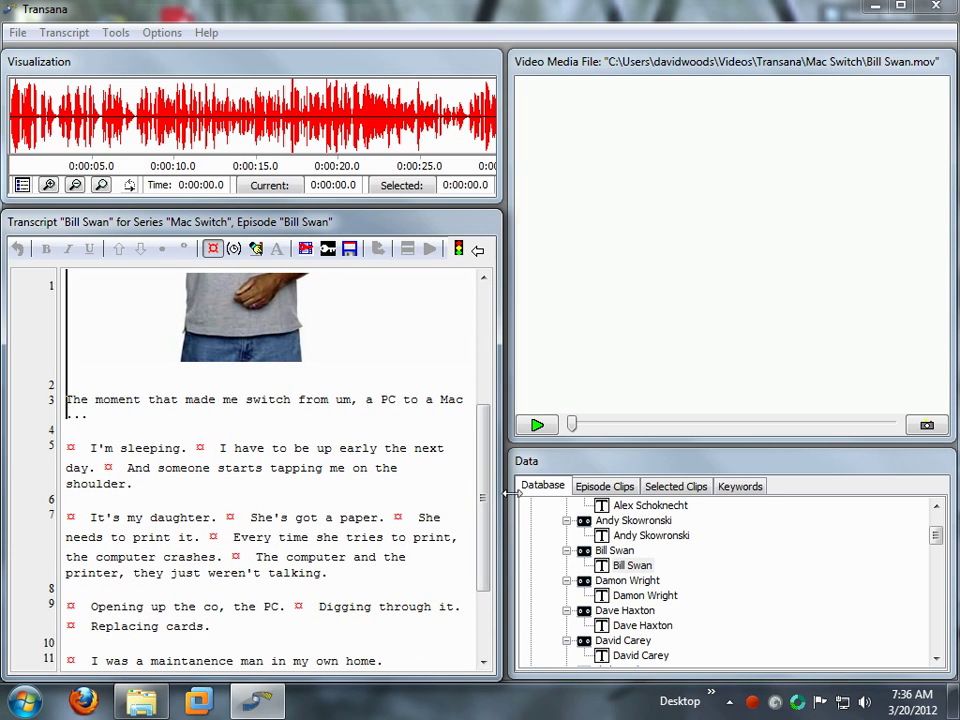
# Step: Open the transcript of the seventh episode in the series and move its video to about 0:00:20.8 on the waveform
pyautogui.doubleClick(630, 656)
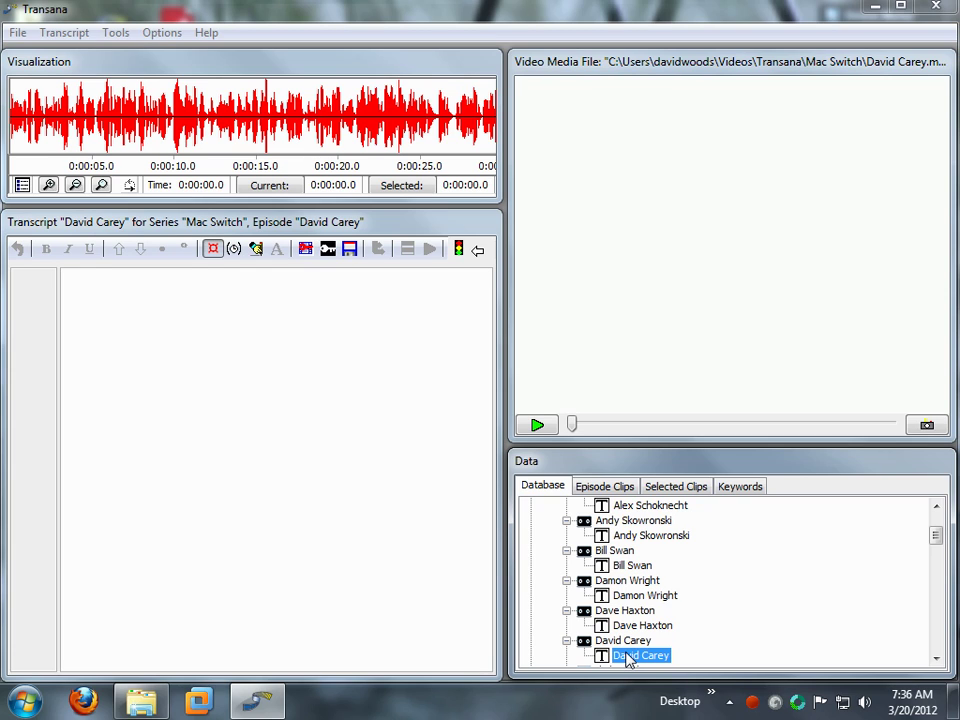
pyautogui.click(352, 131)
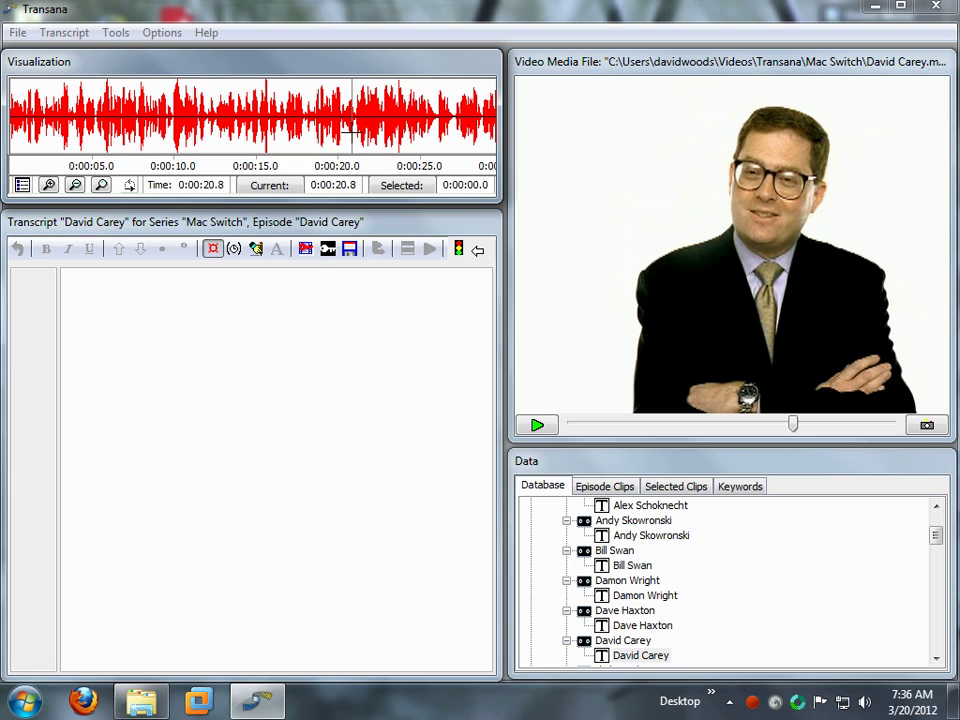